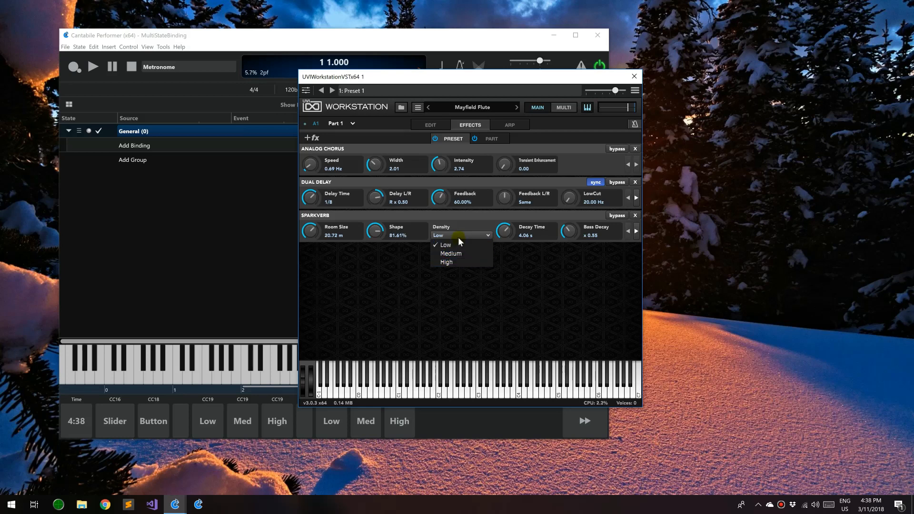
Leave Sparkverb Density at Low and assign it to Host Automation 1
click(464, 230)
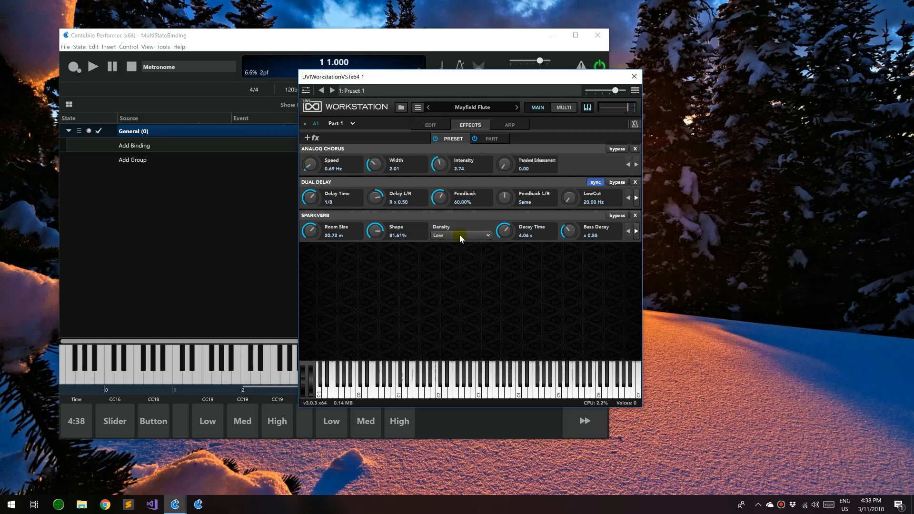
click(507, 231)
drag(436, 81, 436, 76)
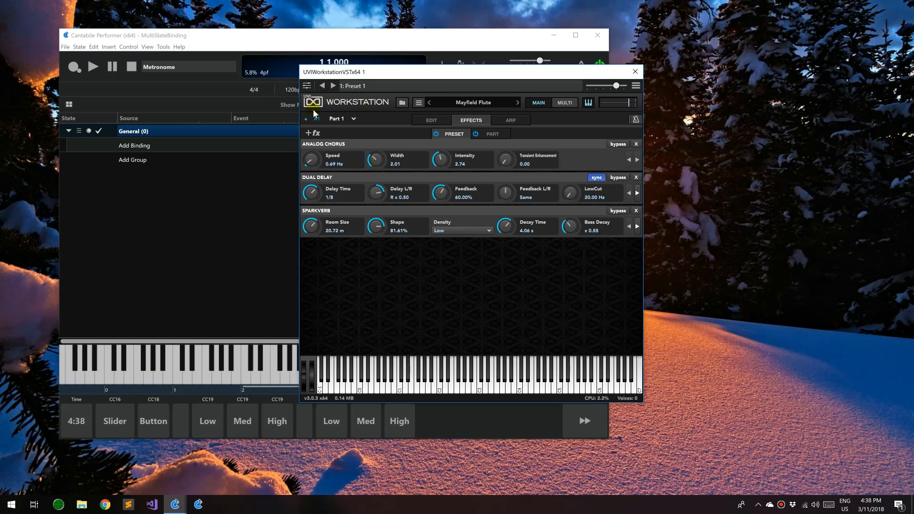
right_click(474, 233)
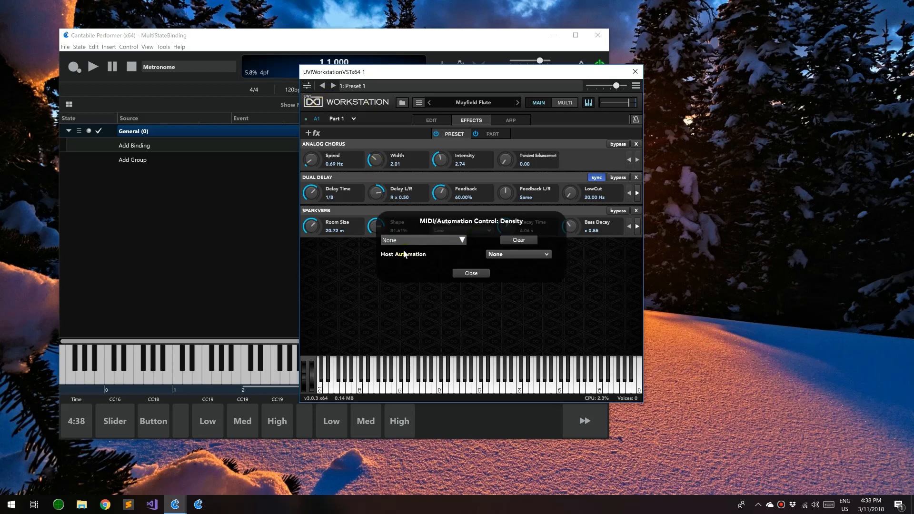
click(495, 255)
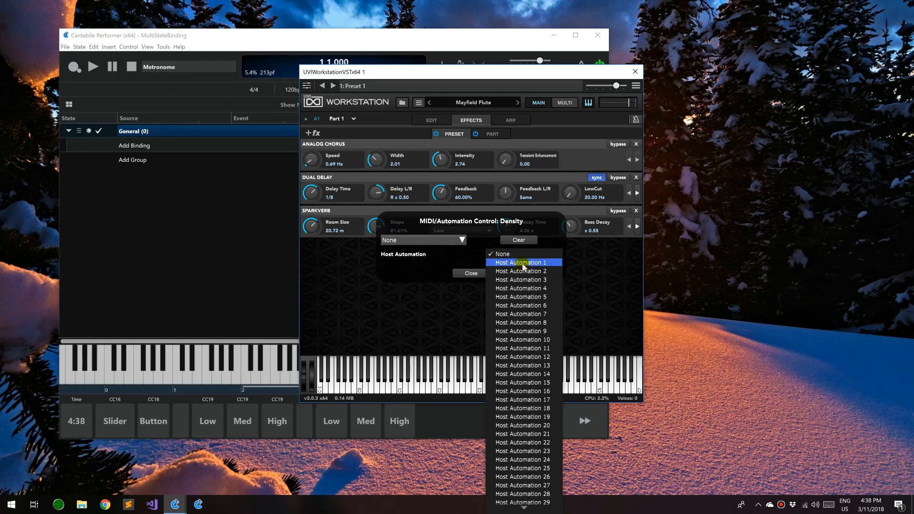
click(523, 263)
click(470, 273)
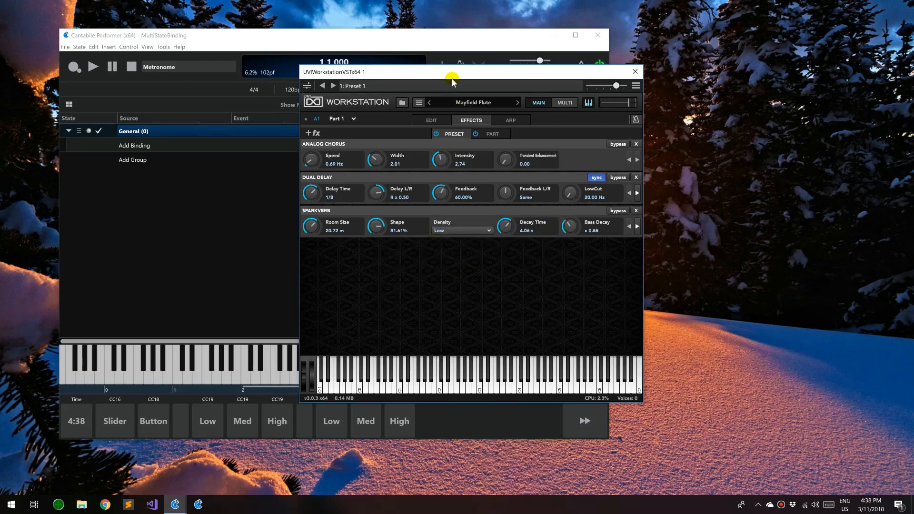
Check Density in the generic parameter window, close it, and show the empty General bindings group
drag(452, 77, 574, 88)
click(428, 98)
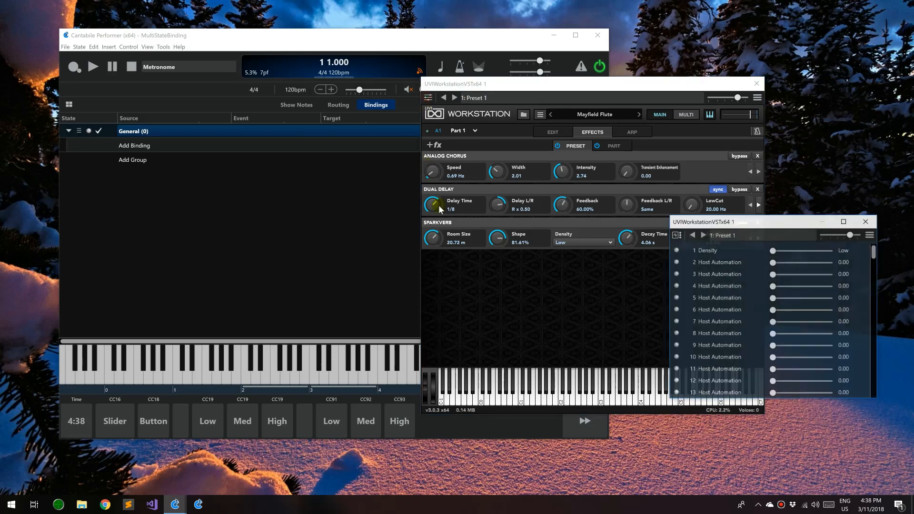
drag(742, 219, 207, 208)
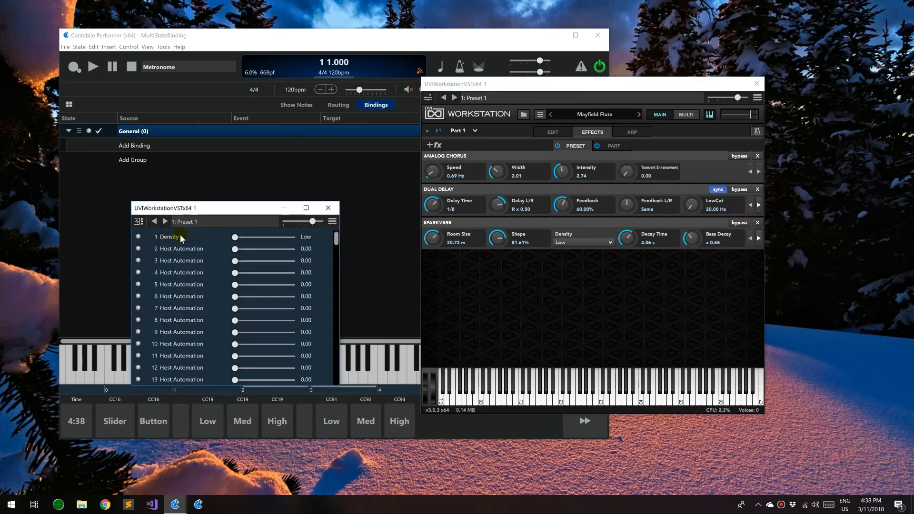
mouse_move(241, 240)
mouse_down()
mouse_move(306, 238)
mouse_move(224, 241)
mouse_up()
click(328, 207)
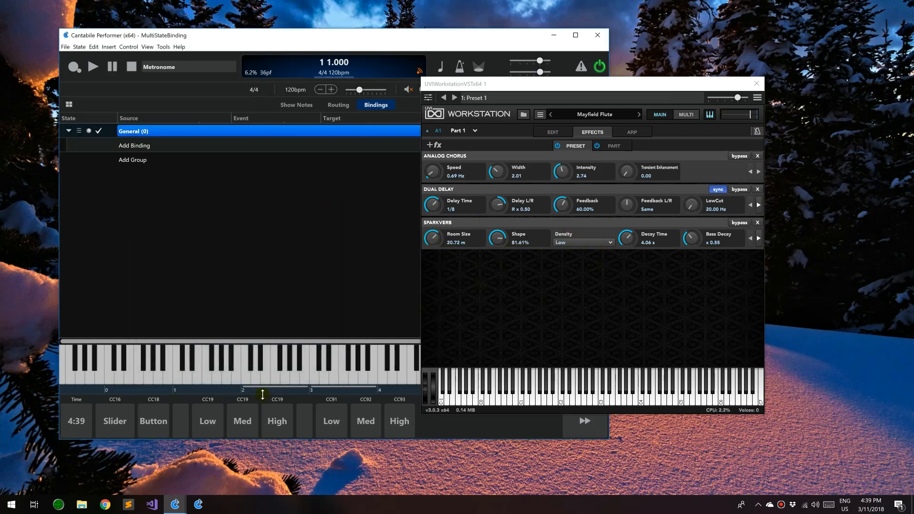
click(329, 385)
click(141, 423)
Bind Onscreen Keyboard controller 16 to UVI Workstation's Density, with Density set to Medium
click(757, 98)
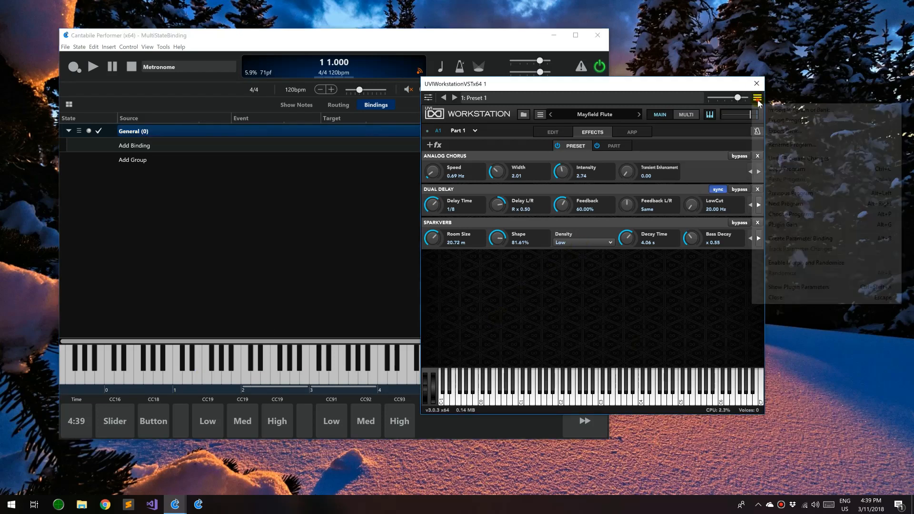
click(801, 239)
drag(127, 415, 84, 451)
click(538, 153)
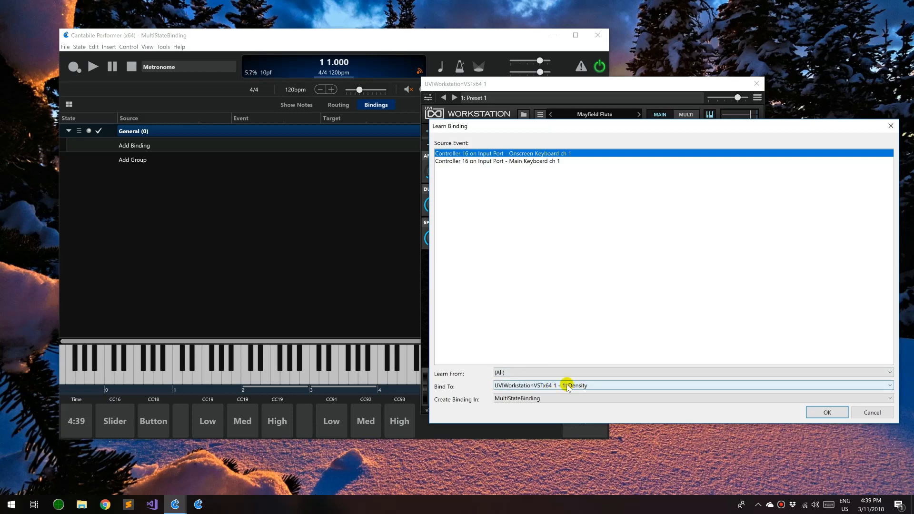
drag(694, 133, 885, 141)
click(584, 241)
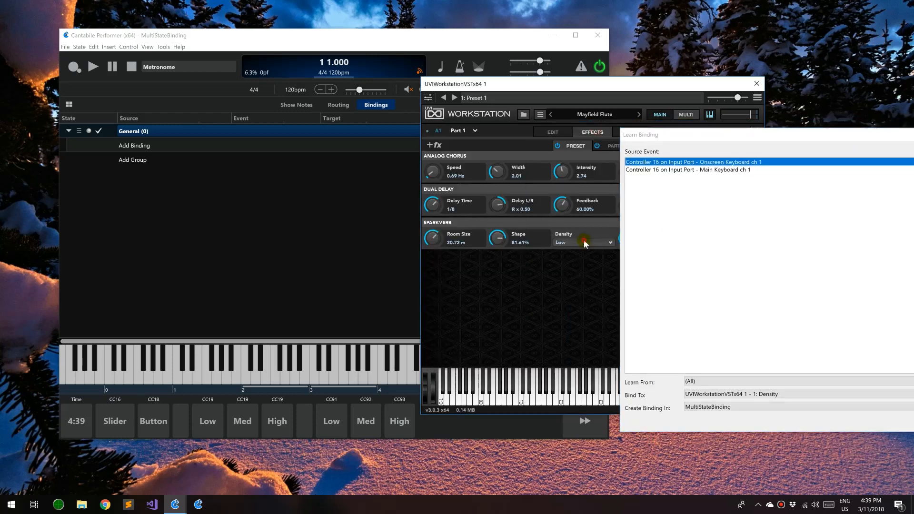
click(577, 261)
click(737, 395)
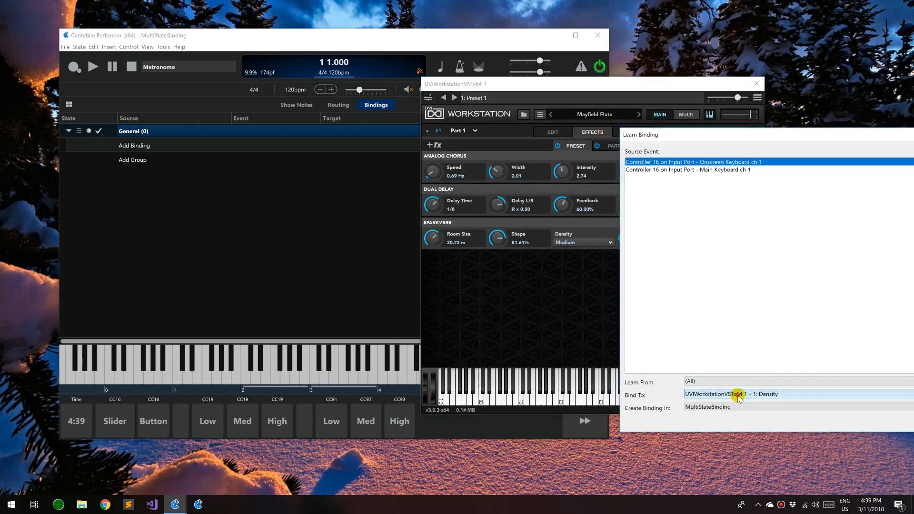
drag(761, 134, 406, 81)
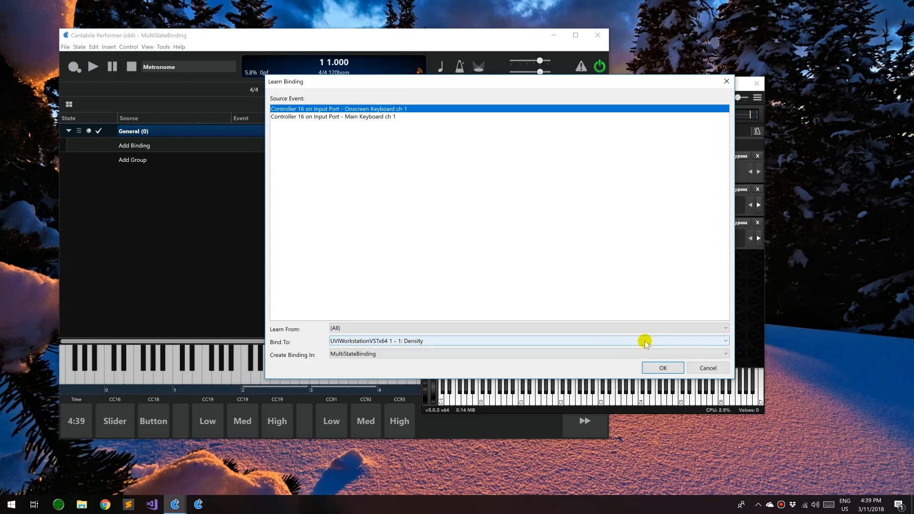
click(657, 367)
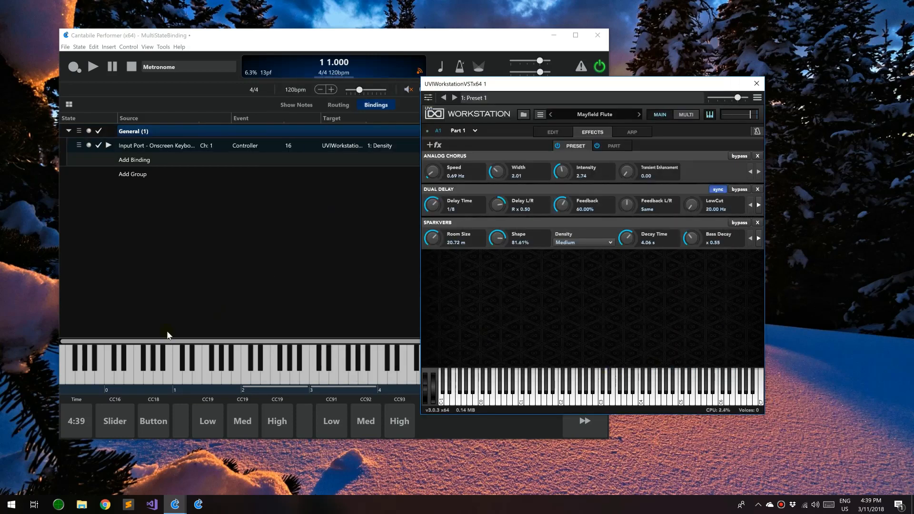
Test the Slider pad at values 104 and 127, switching Density to High
click(119, 421)
drag(72, 449, 173, 458)
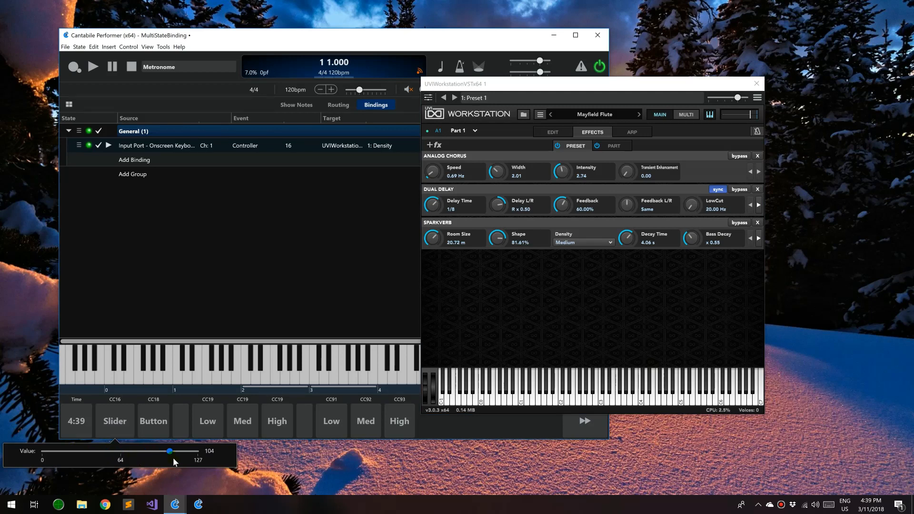
drag(101, 454, 187, 458)
click(84, 419)
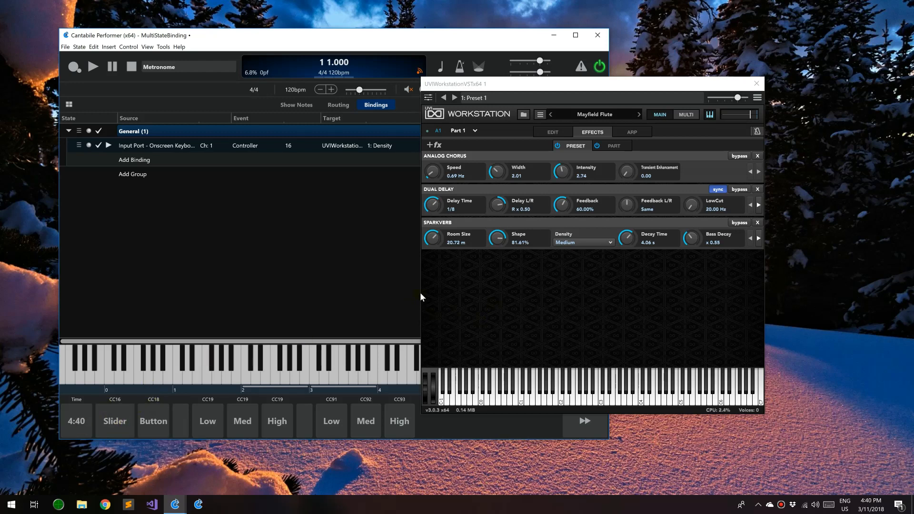
Select the binding's Source cell and move the UVI Workstation window to the right
click(181, 145)
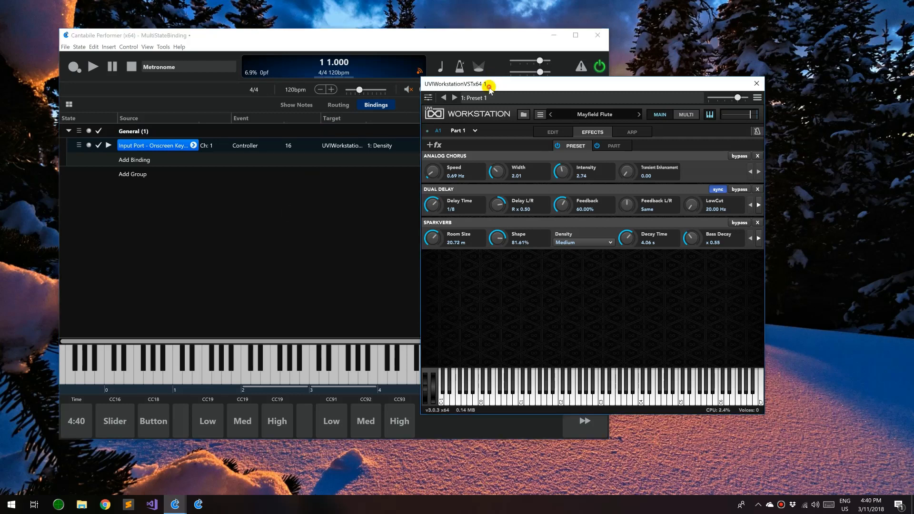
drag(491, 86, 681, 119)
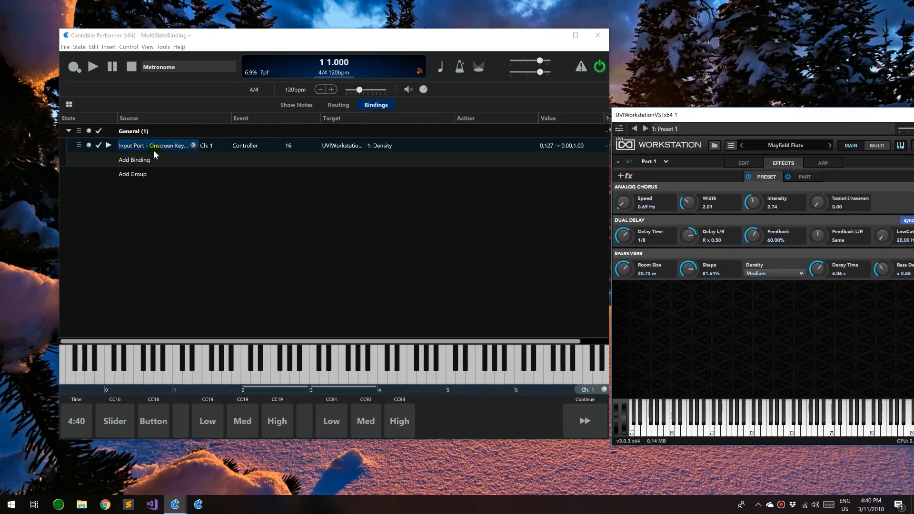
click(169, 147)
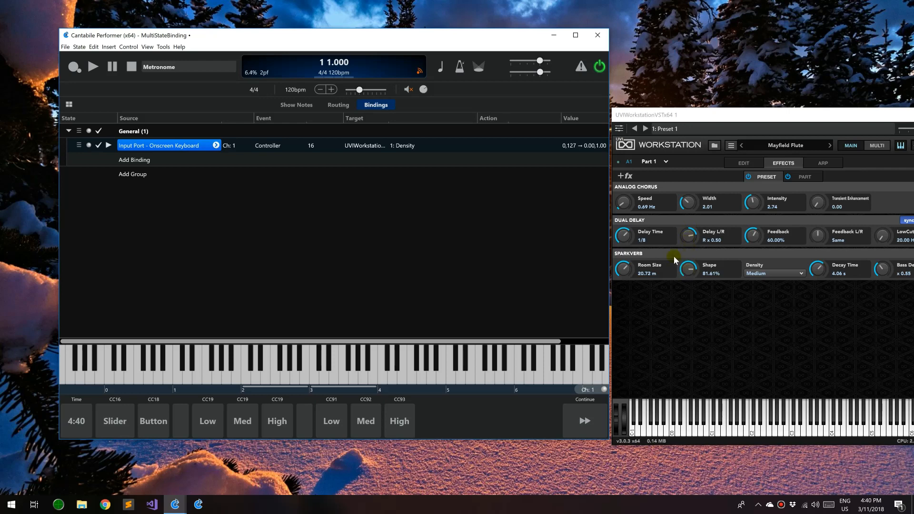
click(771, 274)
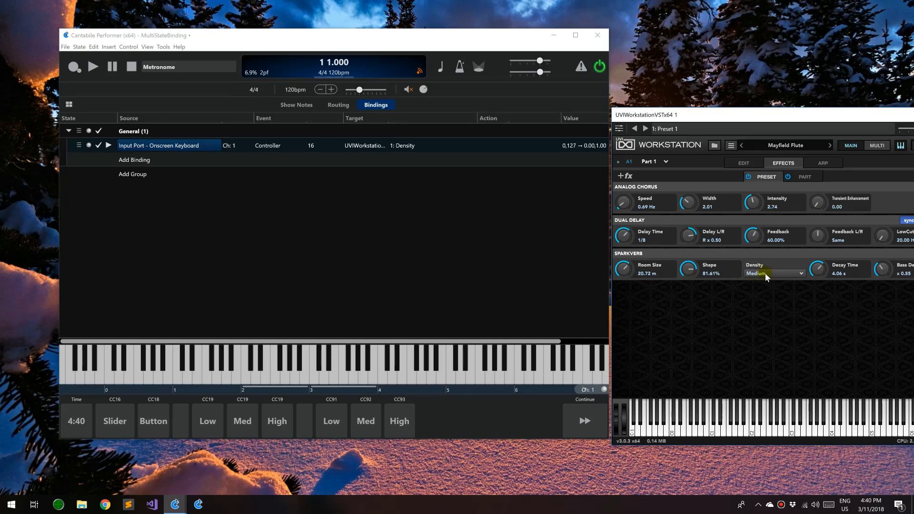
Change the binding's controller from 16 to 18, matching the Button pad's controller
click(312, 145)
click(369, 332)
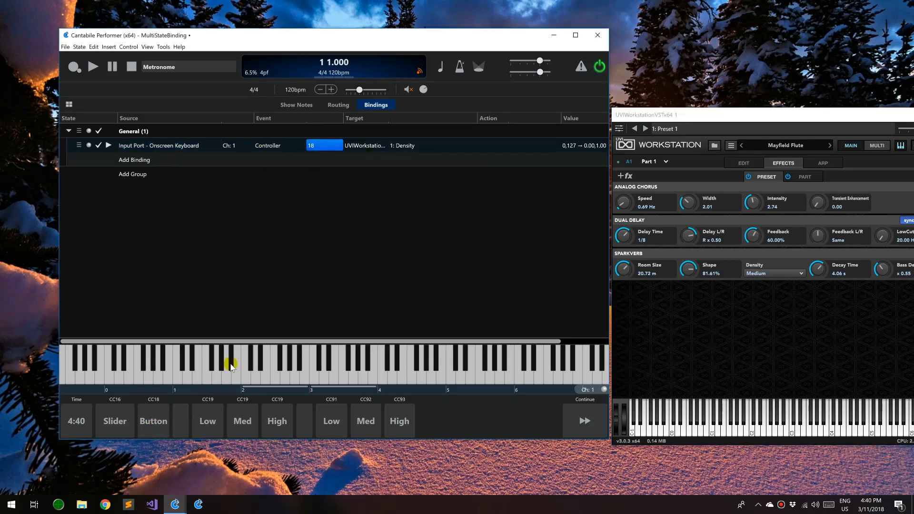
right_click(153, 421)
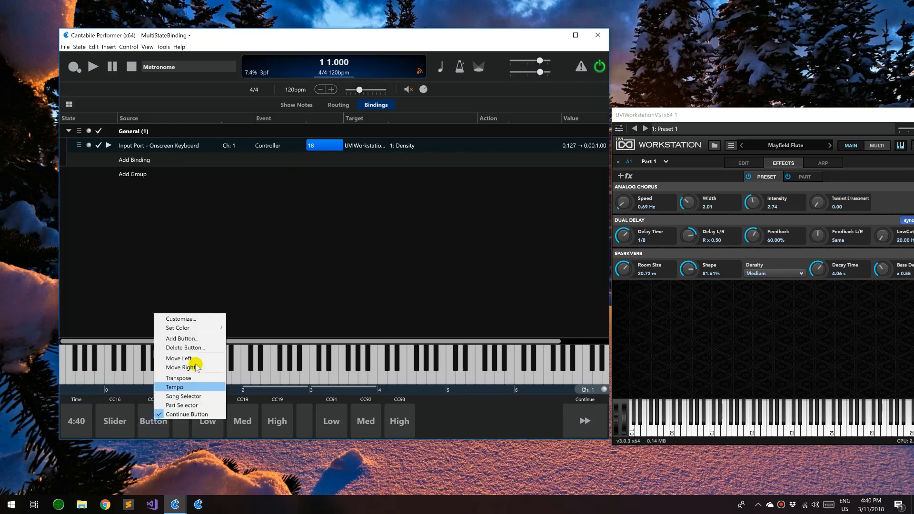
click(191, 318)
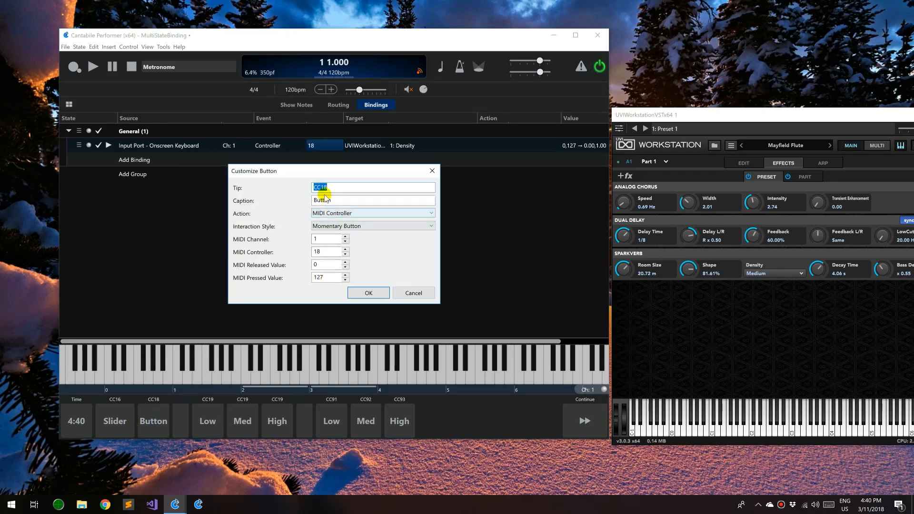
double_click(317, 265)
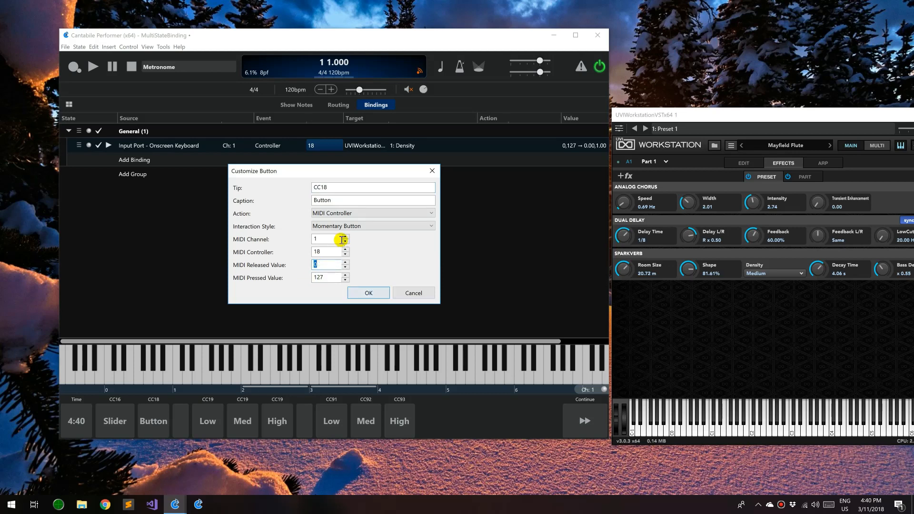
click(370, 294)
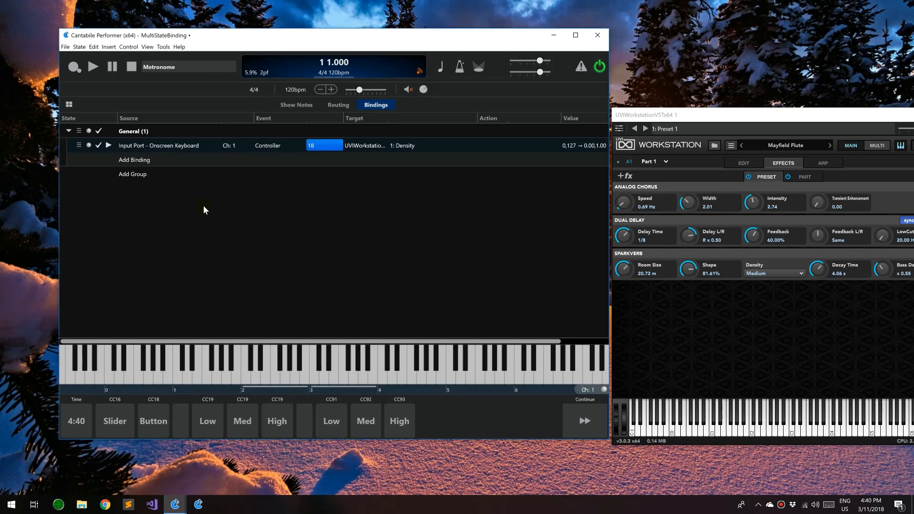
click(293, 147)
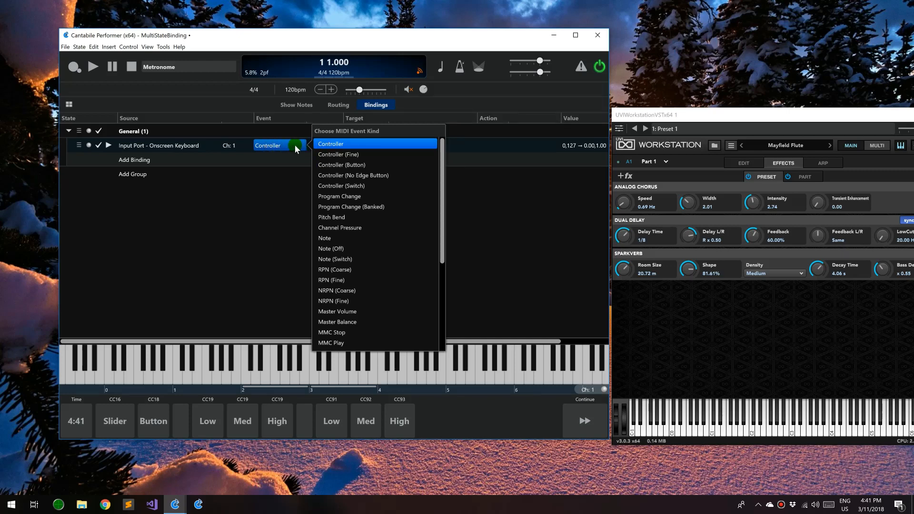
Use the Controller (Button) event kind, reset Density to Low, and press the Button pad for High
click(348, 166)
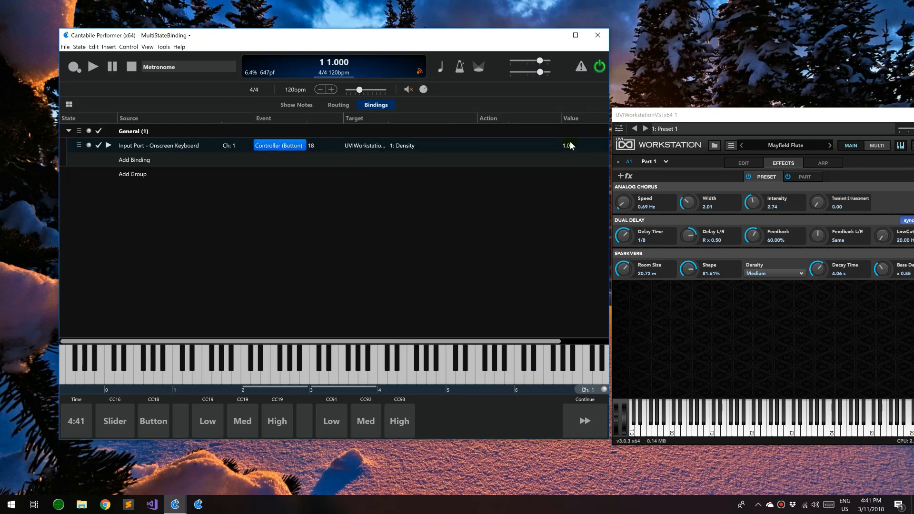
click(773, 273)
click(768, 284)
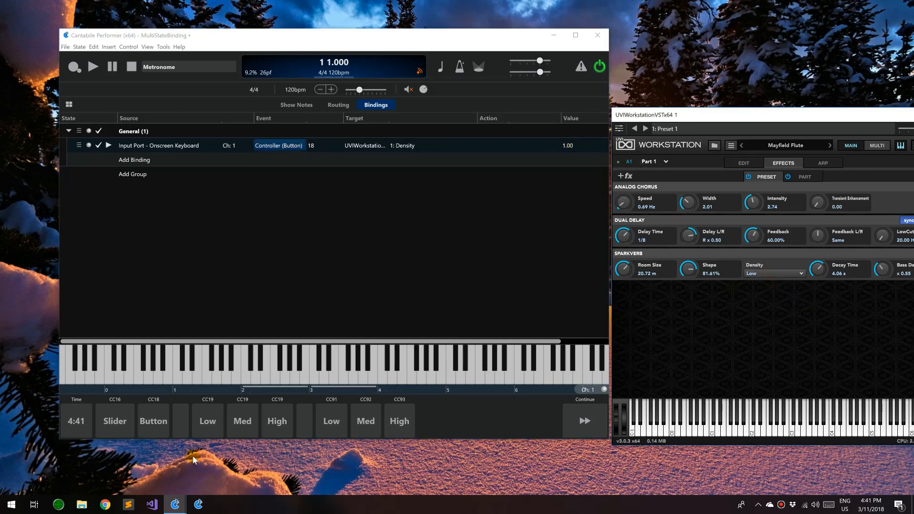
click(156, 420)
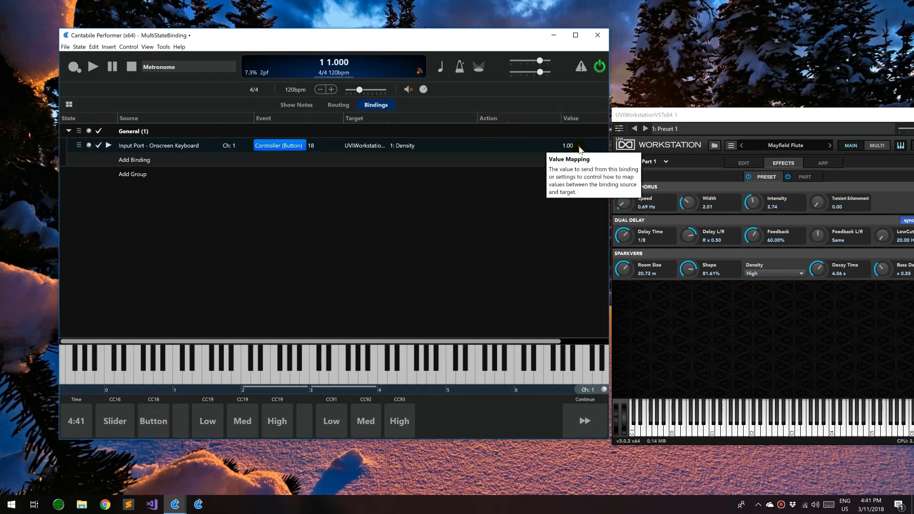
Replace the Density binding's target value 1.00 with the sequence 0, 0.5, 1.0
double_click(564, 145)
click(280, 238)
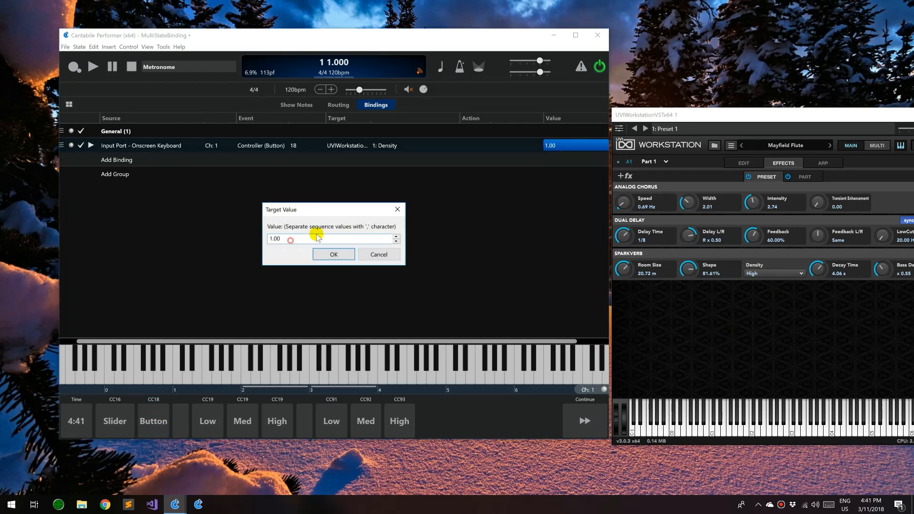
key(BackSpace)
key(BackSpace)
key(BackSpace)
text(0,0.5,)
click(337, 253)
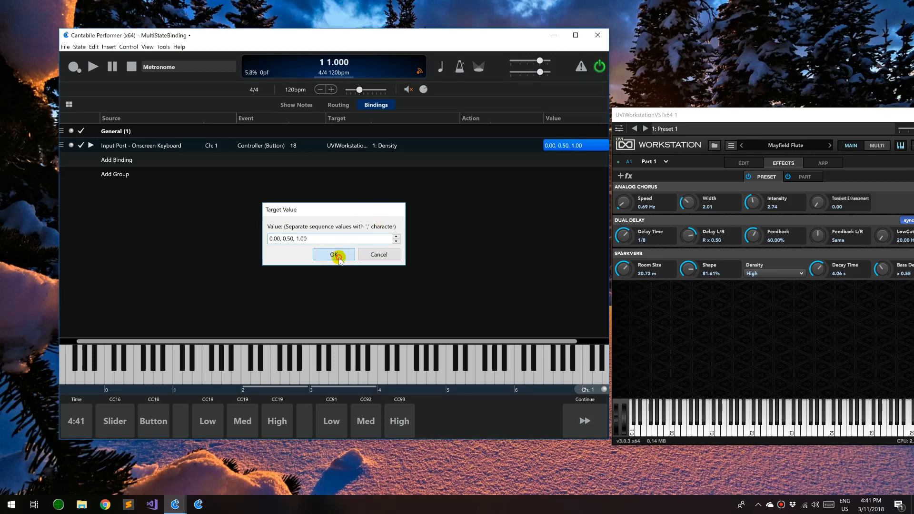
Press the CC18 Button pad repeatedly, cycling Density through Medium and High back to Low
click(154, 424)
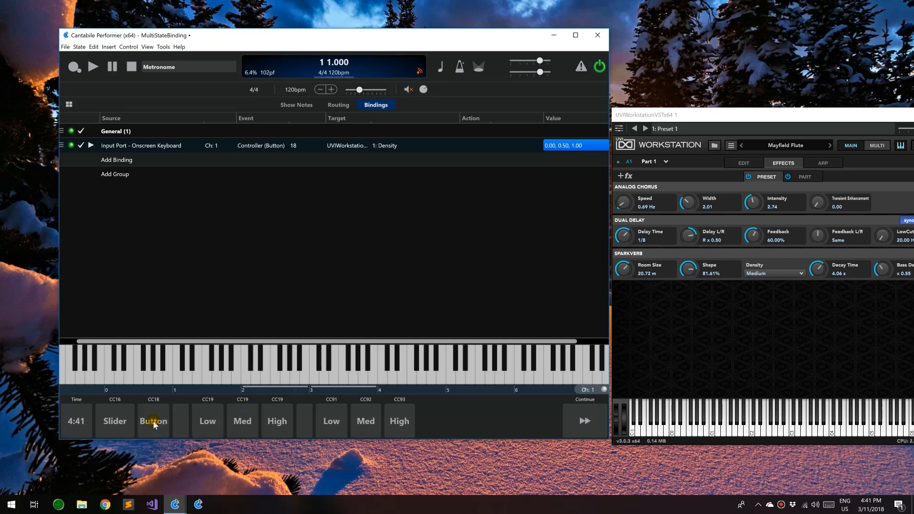
click(154, 424)
click(153, 425)
click(154, 425)
click(154, 425)
click(154, 424)
Inspect the Low, Med and High trigger buttons' controller settings without changing them
right_click(218, 417)
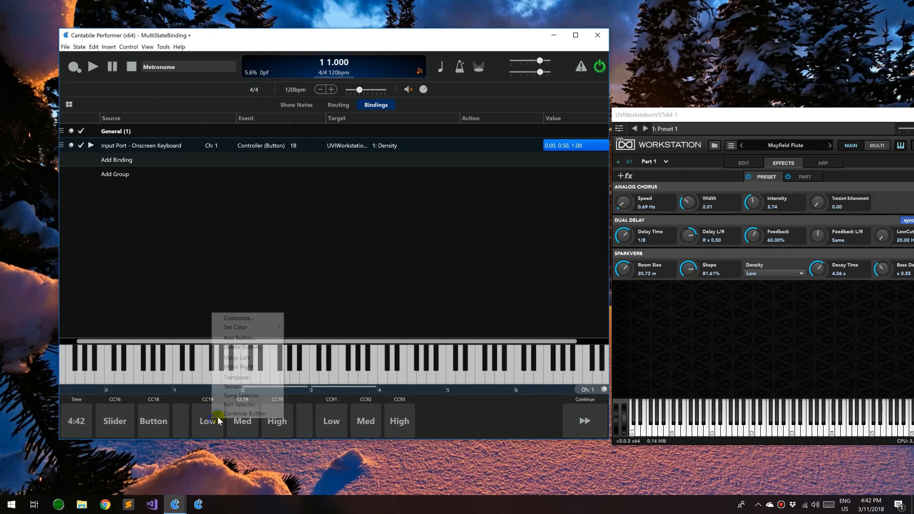
click(252, 317)
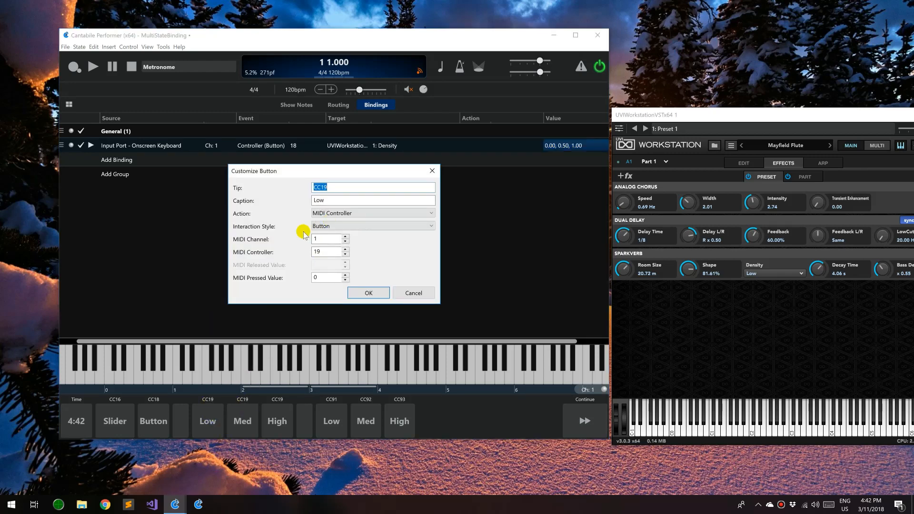
key(Escape)
right_click(243, 419)
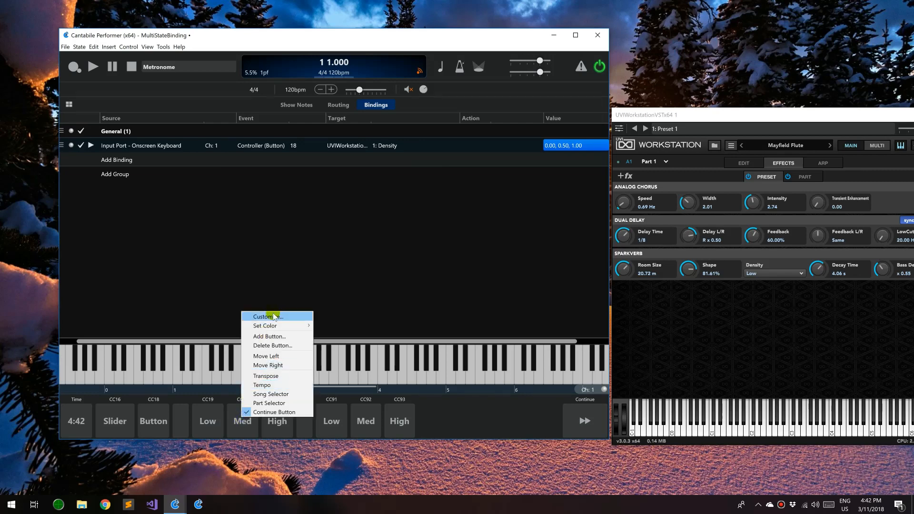
click(272, 317)
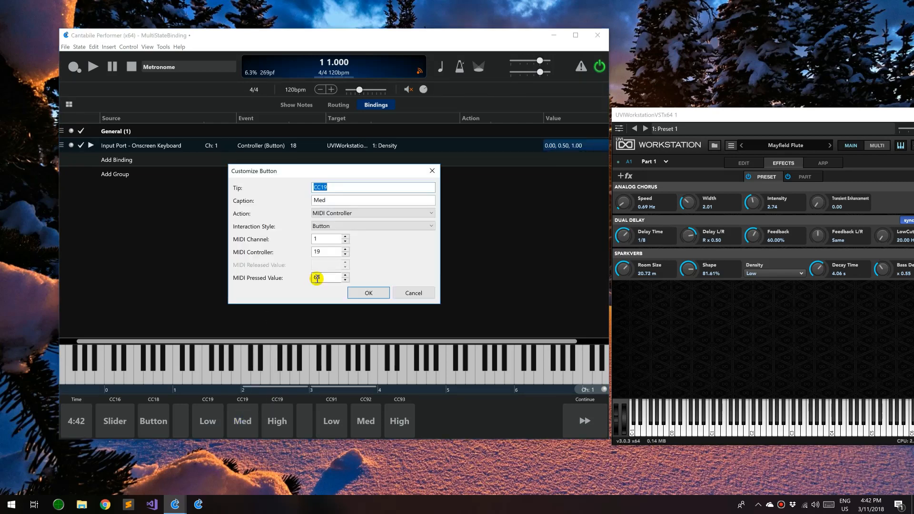
key(Escape)
right_click(290, 419)
click(333, 318)
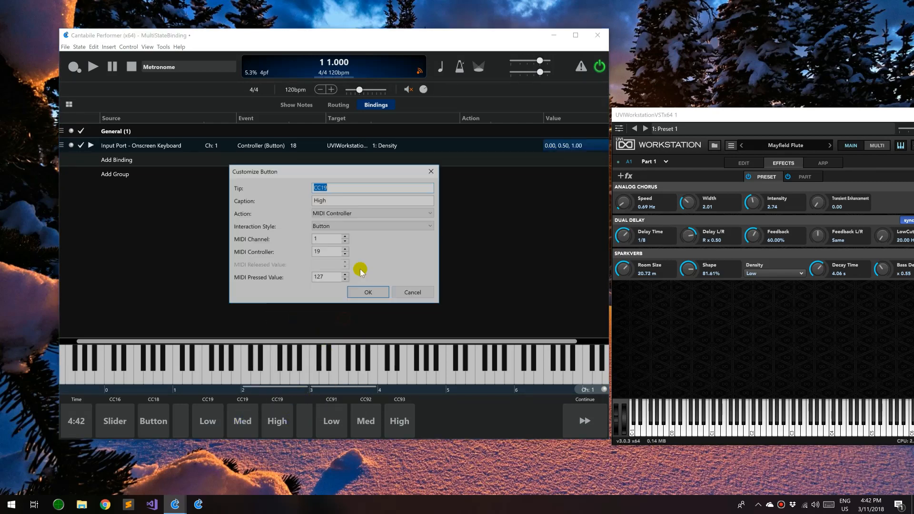
click(356, 293)
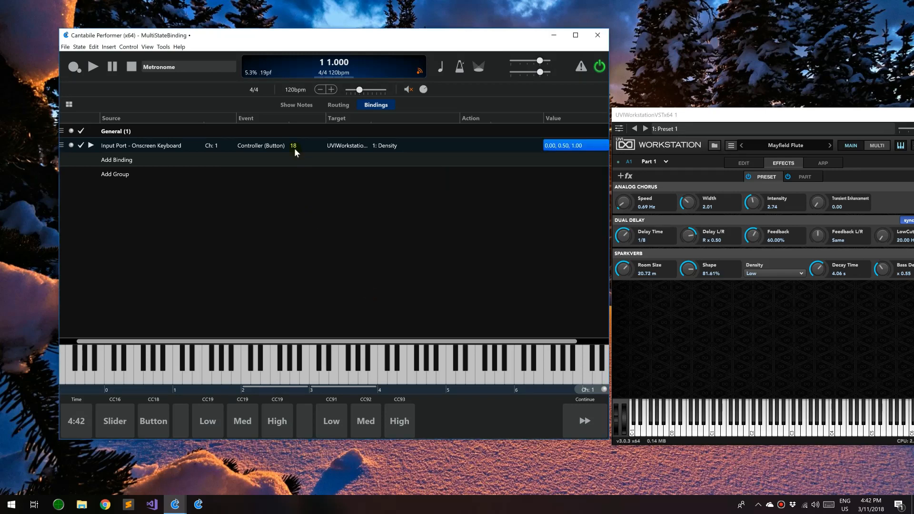
Set the binding's event to Controller and its controller number to 19
click(267, 148)
click(332, 145)
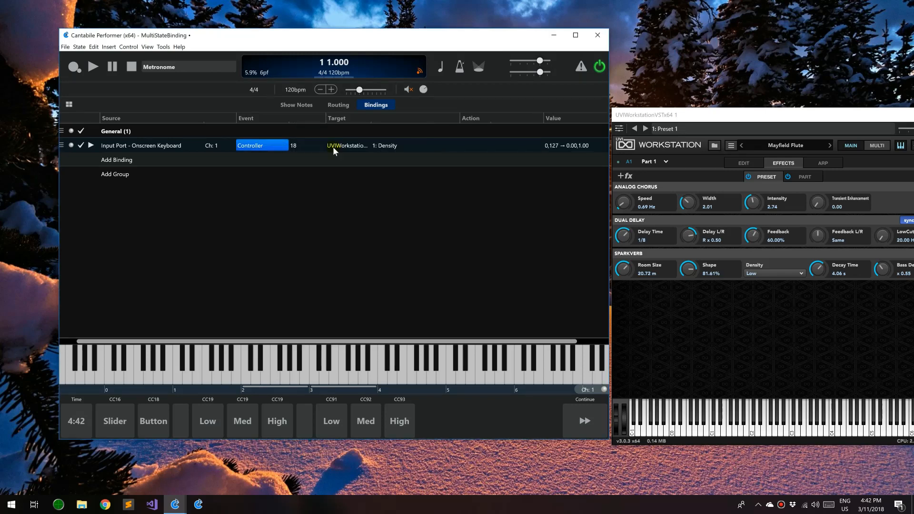
click(315, 147)
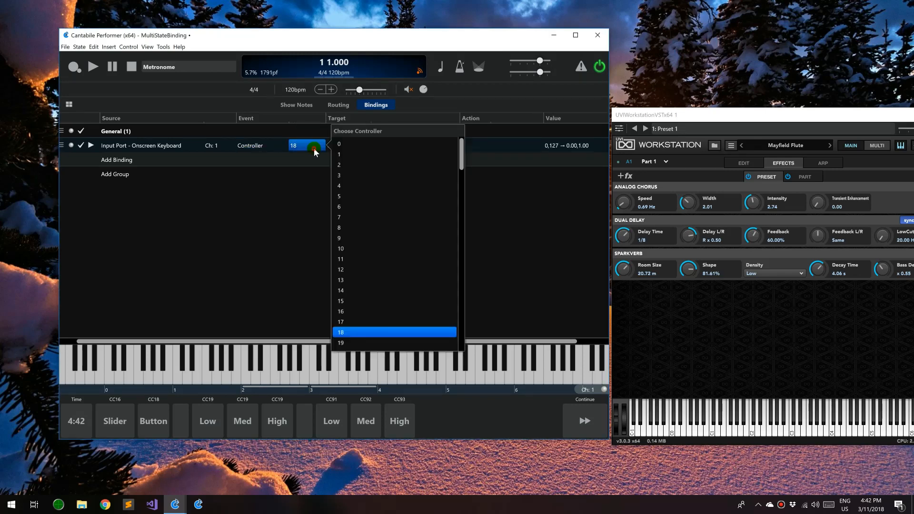
click(347, 340)
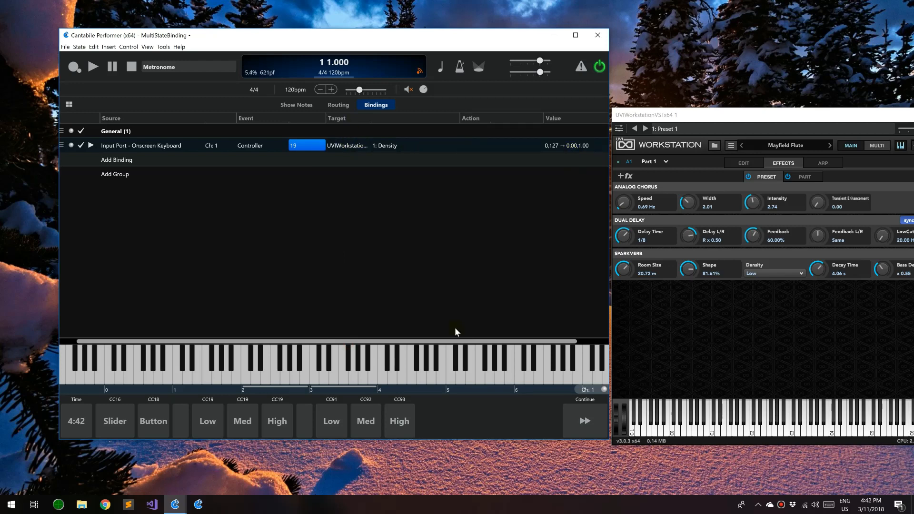
click(217, 422)
click(249, 423)
click(269, 422)
click(240, 423)
click(207, 423)
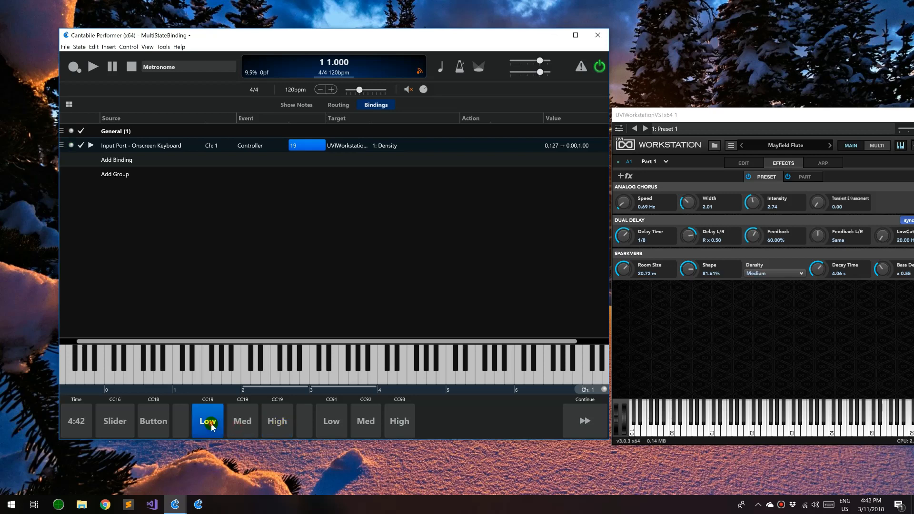
click(250, 423)
click(271, 422)
click(243, 425)
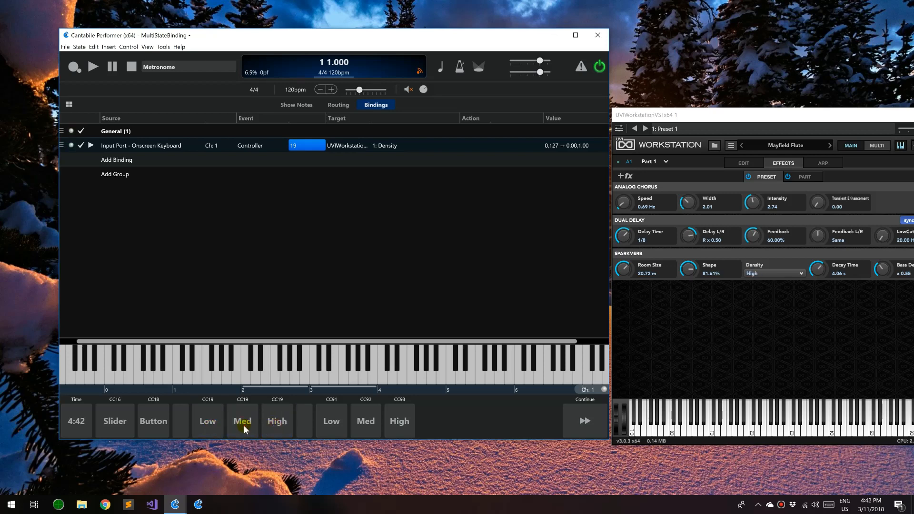
click(206, 430)
click(400, 419)
click(331, 421)
right_click(333, 419)
Inspect the CC91 Low, CC92 Med and CC93 High trigger settings without changing them
click(348, 316)
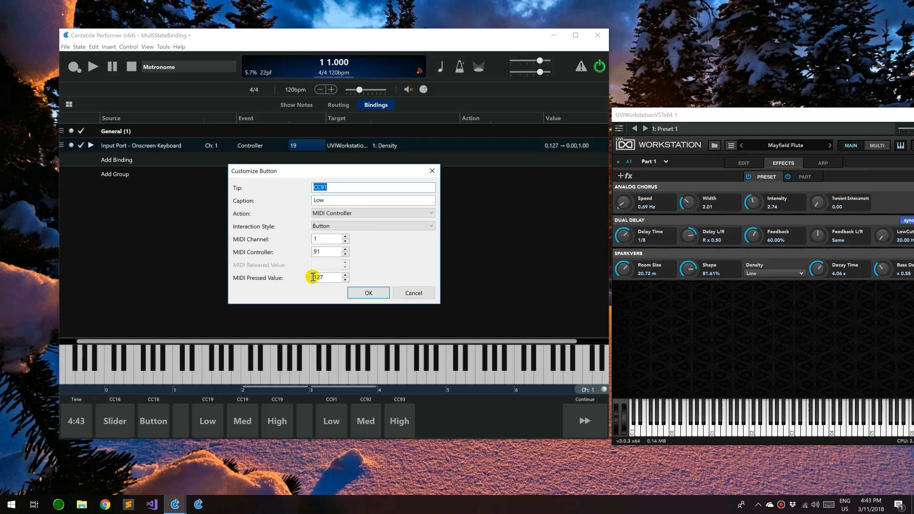
click(362, 291)
right_click(364, 420)
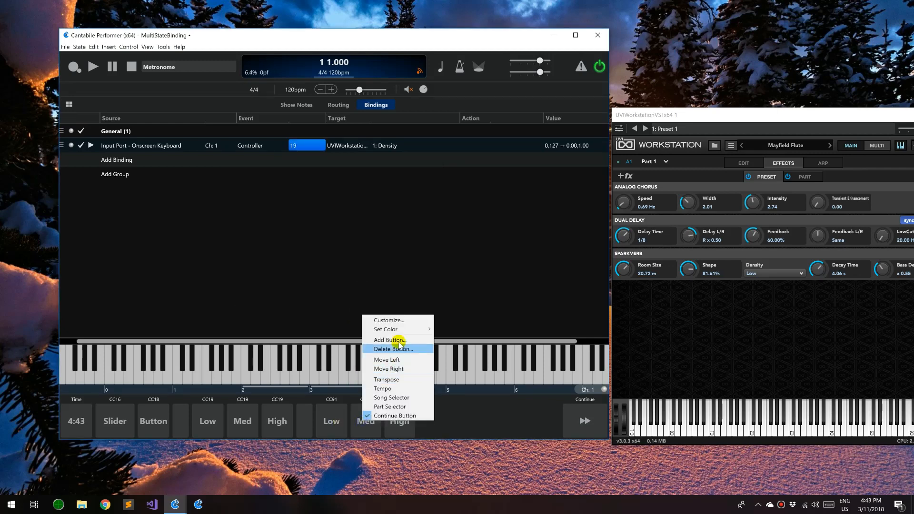
click(400, 321)
click(362, 291)
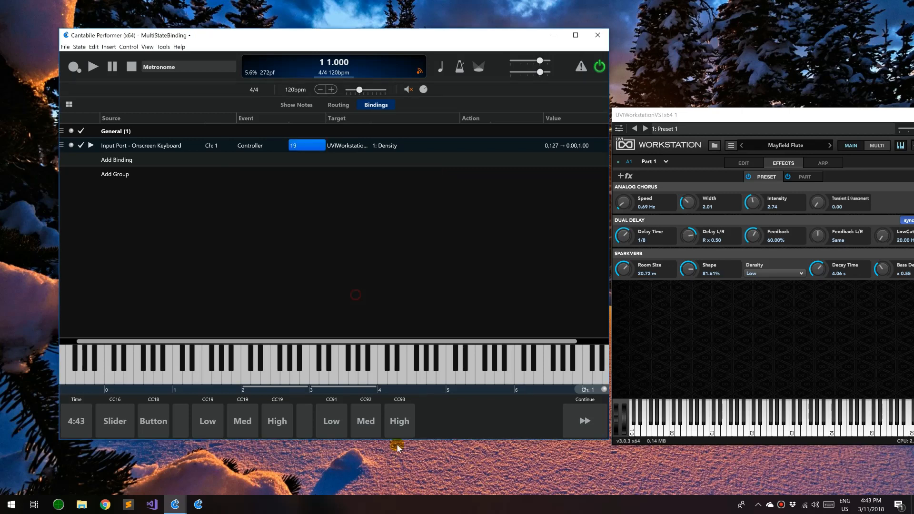
right_click(400, 421)
click(405, 323)
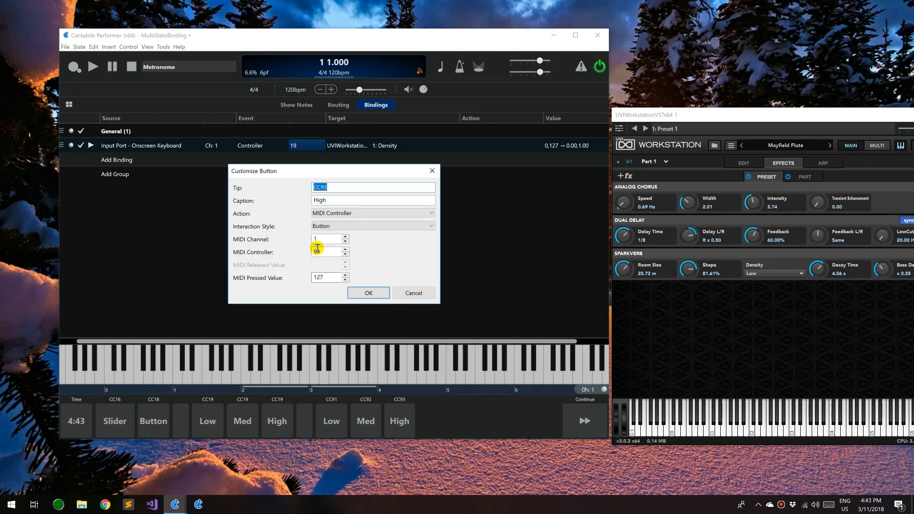
click(407, 293)
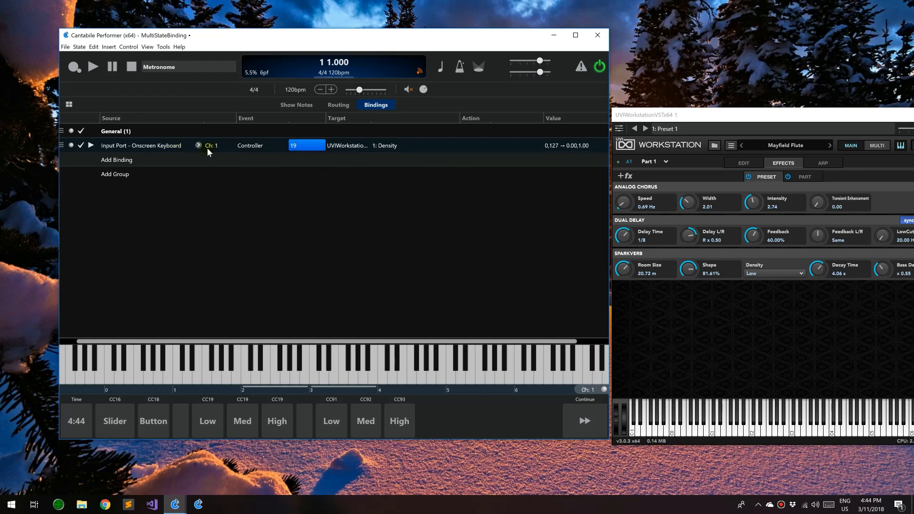
Set the binding to controller 91 with the Controller (No Edge Button) event
click(298, 143)
scroll(362, 297, down, 20)
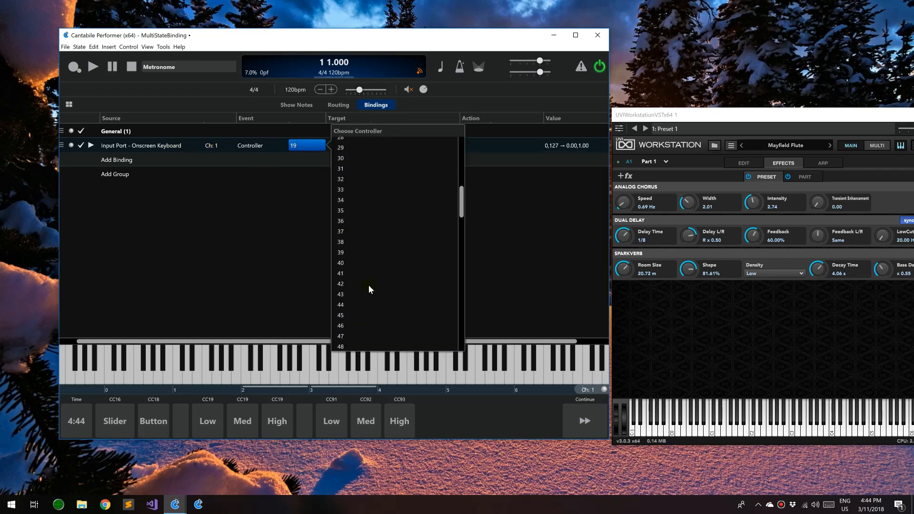
click(354, 297)
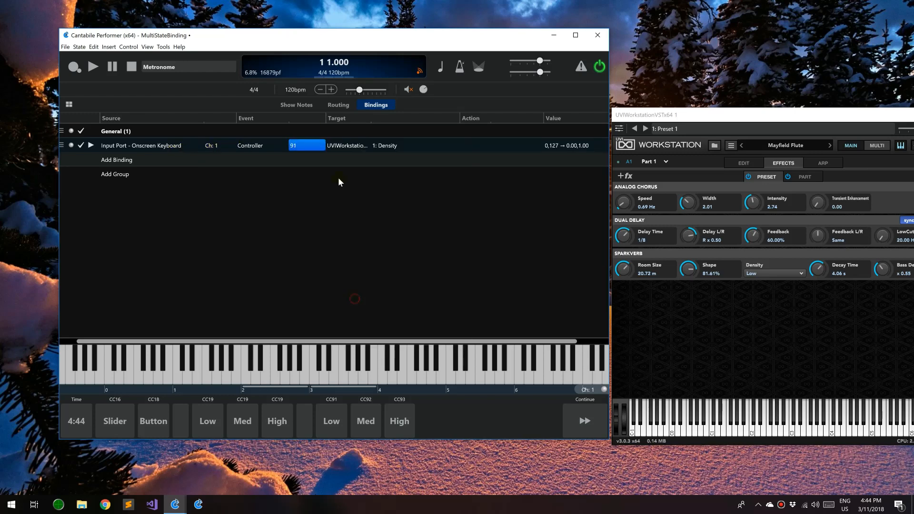
click(240, 145)
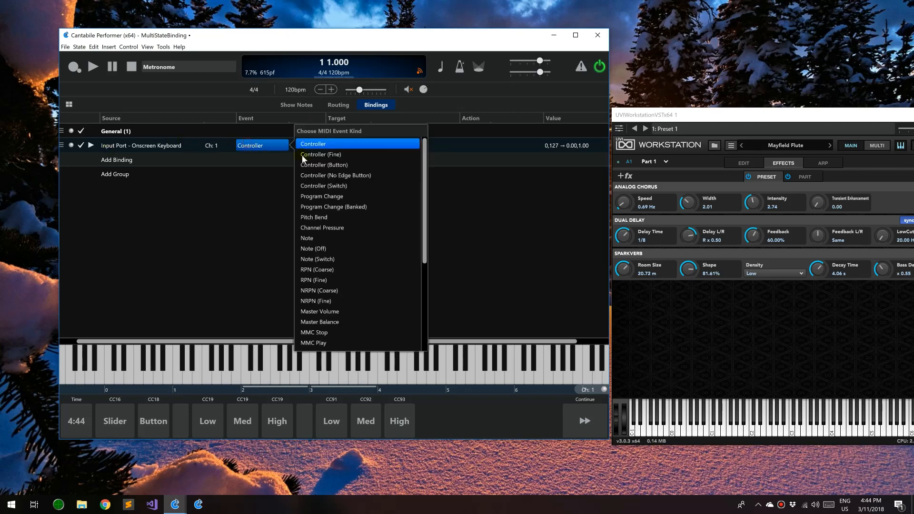
click(323, 175)
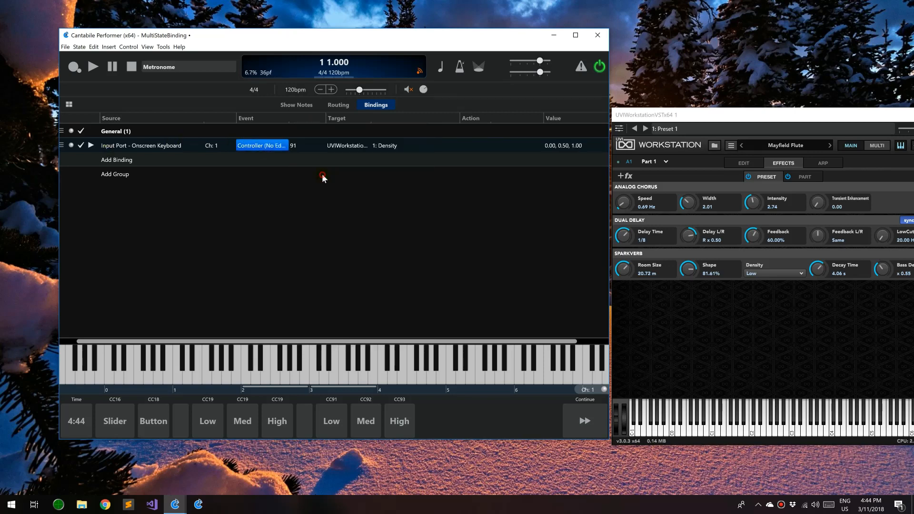
Set the controller 91 binding's value to 0 and duplicate it twice
double_click(563, 145)
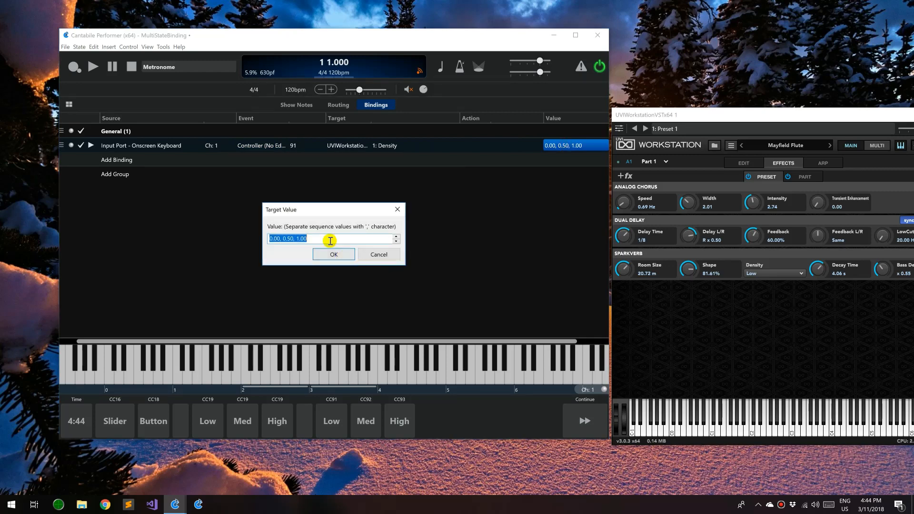
text(0)
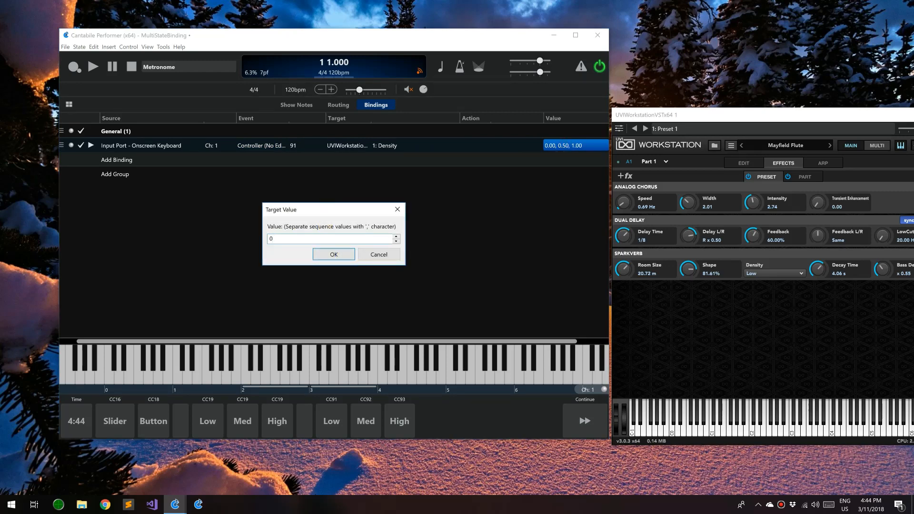
key(Return)
click(182, 145)
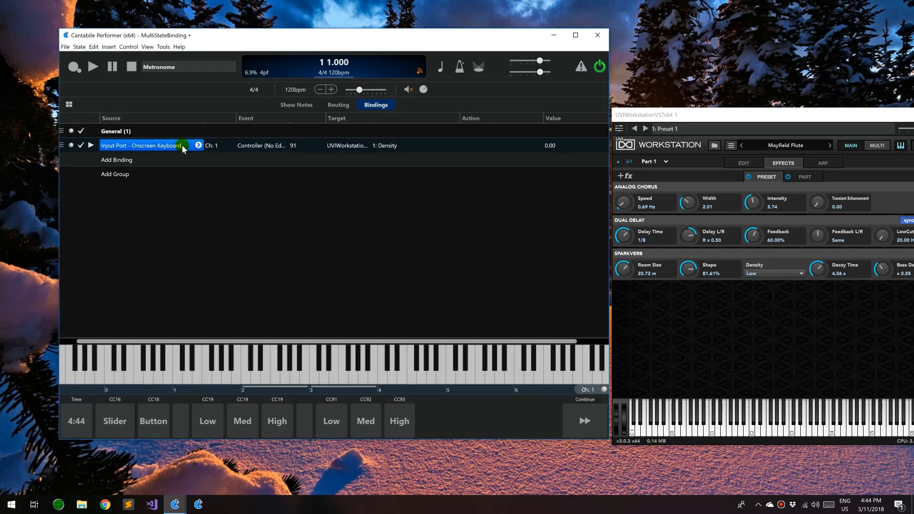
key(ctrl+d)
key(ctrl+d)
Change the two copies to controllers 92 and 93
click(331, 159)
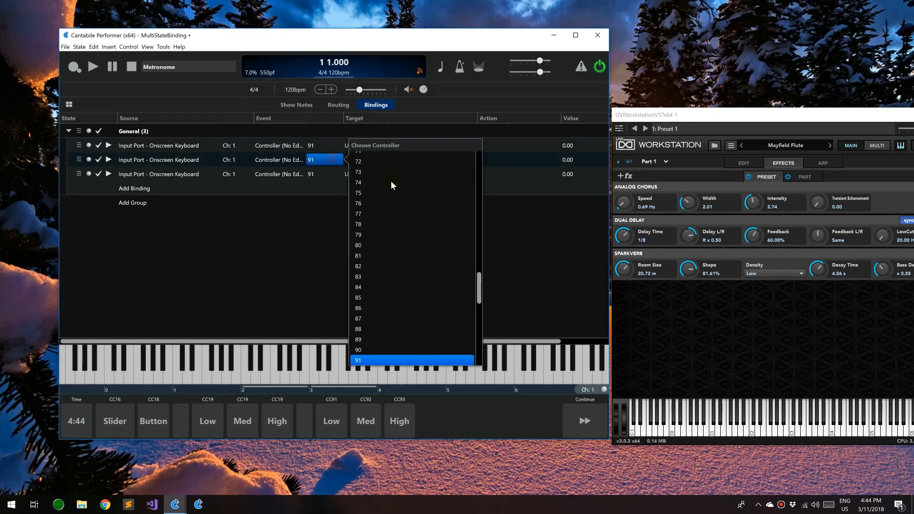
scroll(368, 350, down, 1)
click(368, 352)
click(320, 174)
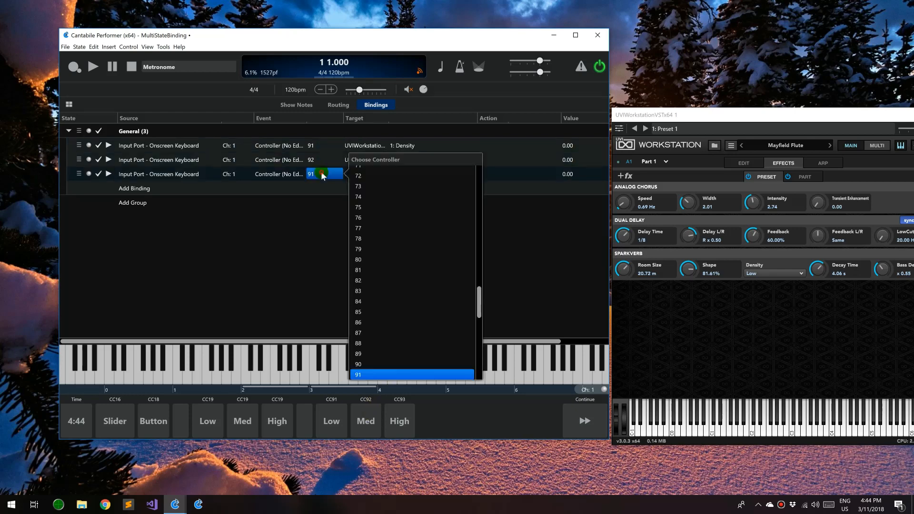
scroll(365, 362, down, 1)
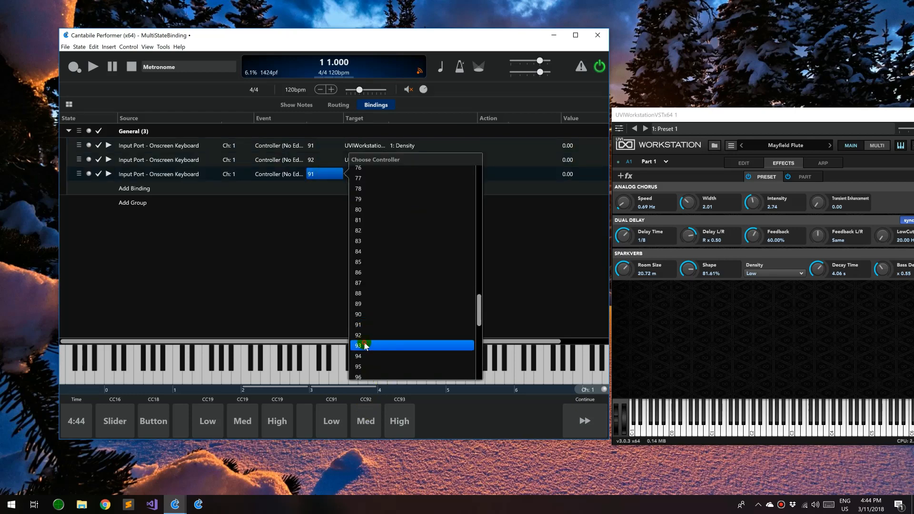
click(366, 345)
Give the controller 92 binding value 0.50 and the controller 93 binding 1.00
double_click(572, 159)
text(0)
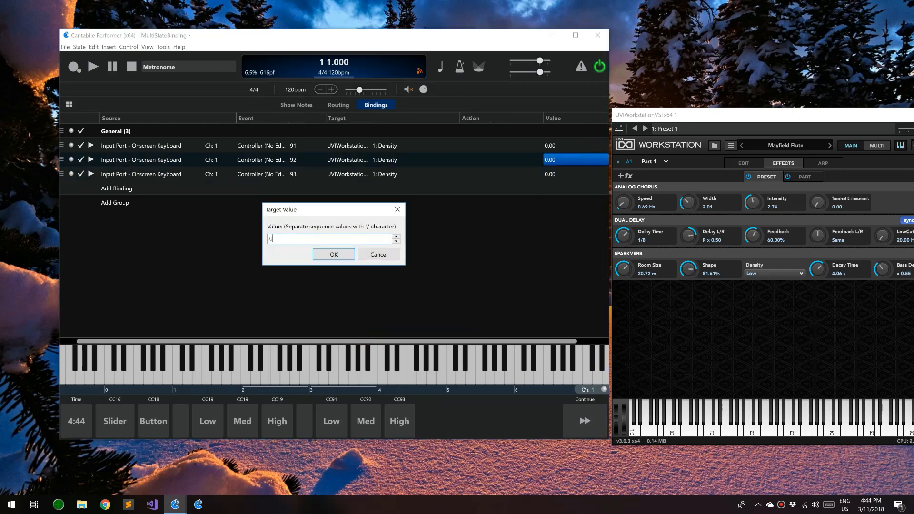
text(.5)
key(Return)
double_click(572, 174)
text(1.)
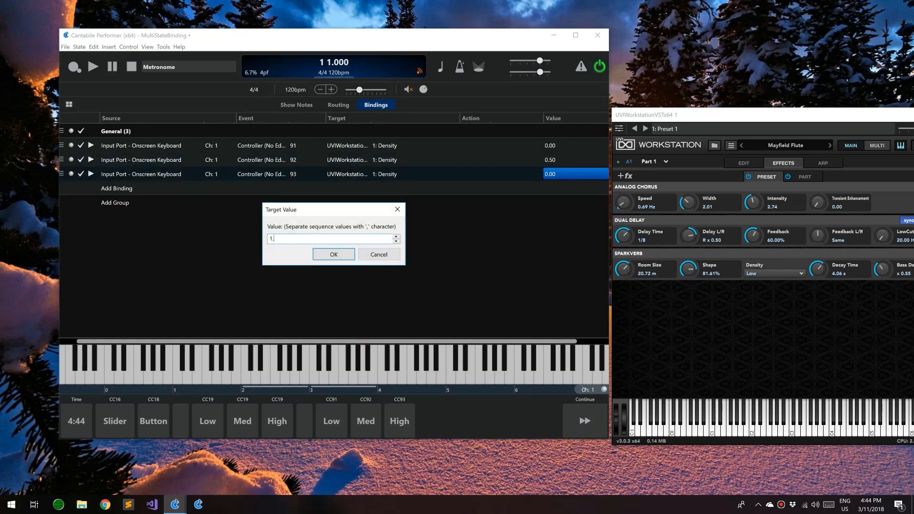
key(Return)
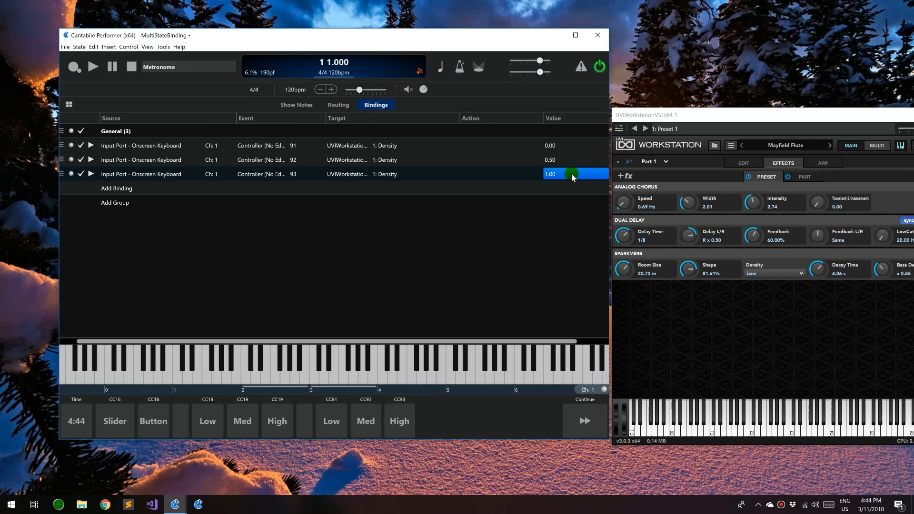
Cycle UVI's Density through Low, Medium and High using the CC91, CC92 and CC93 pads, ending on High
click(333, 423)
click(365, 422)
click(408, 425)
click(358, 429)
click(332, 428)
click(361, 429)
click(403, 424)
Try the old CC18 Button pad, then check UVI's Density dropdown still shows High
click(147, 425)
click(786, 276)
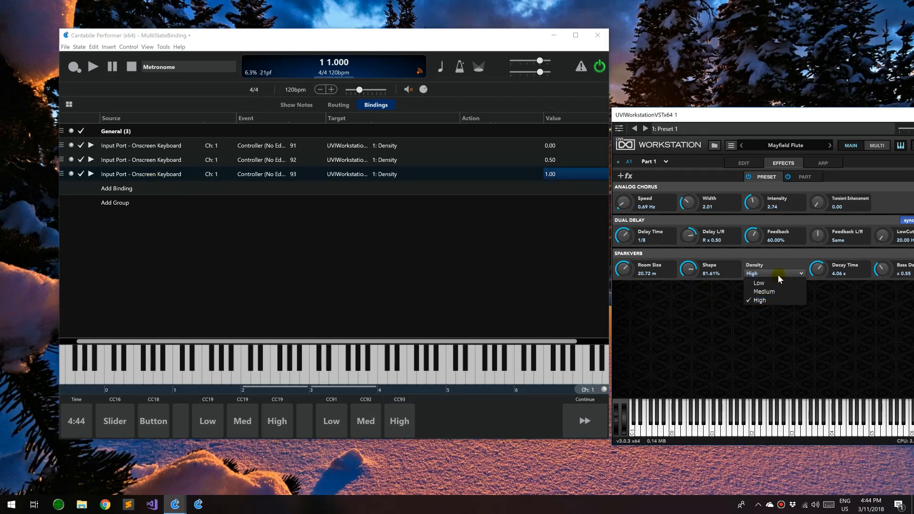
click(778, 276)
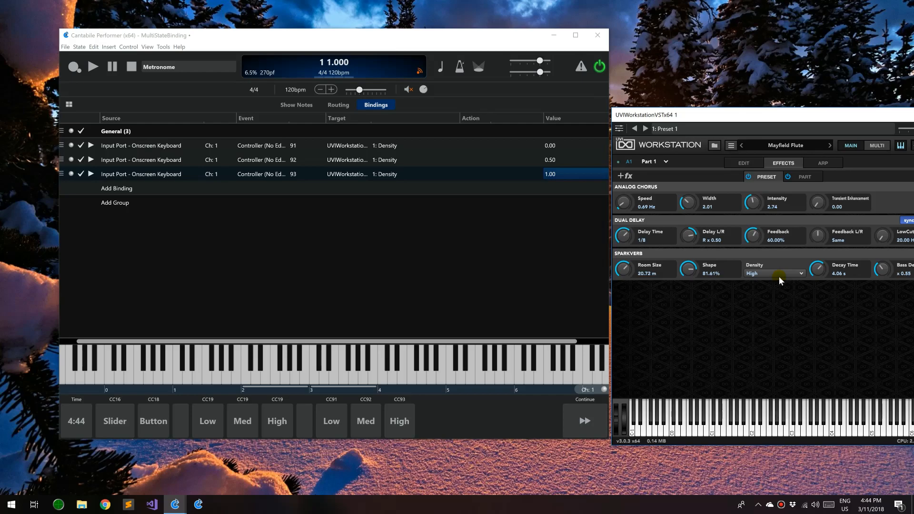